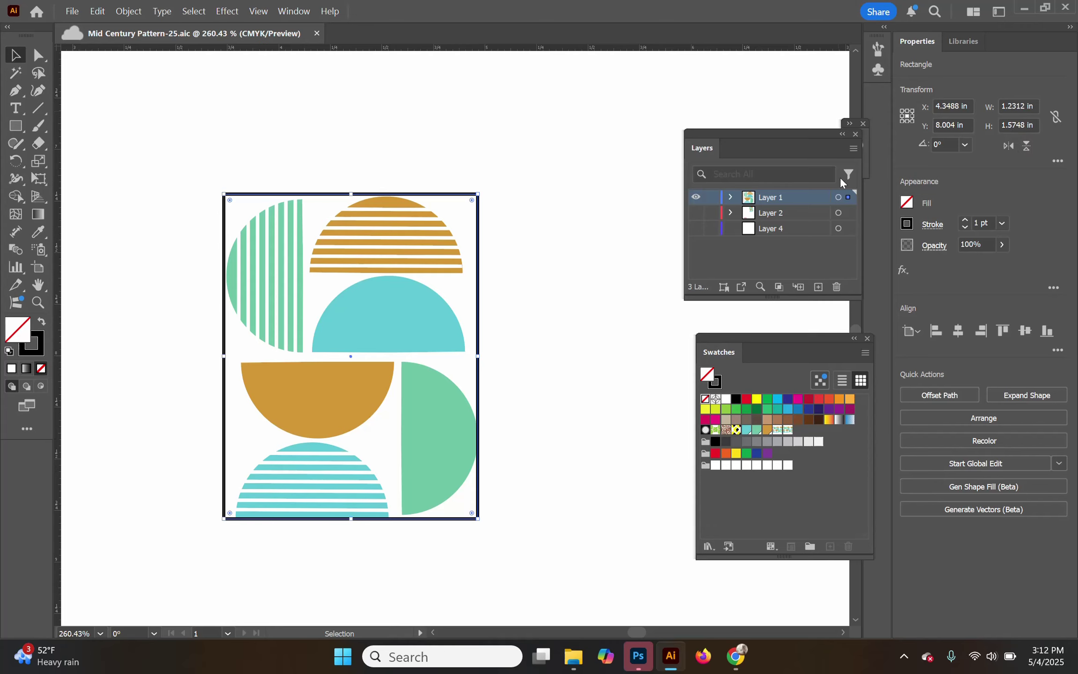
Delete the black rectangular frame around the half-circle motif
double_click(38, 285)
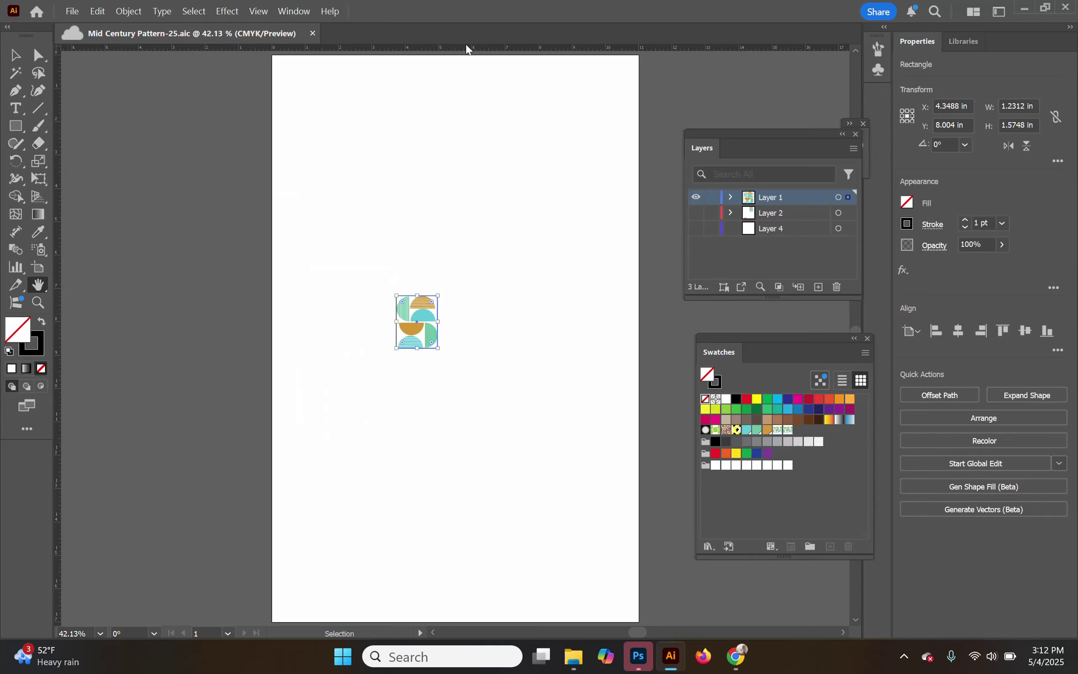
key("ctrl")
left_click(17, 56)
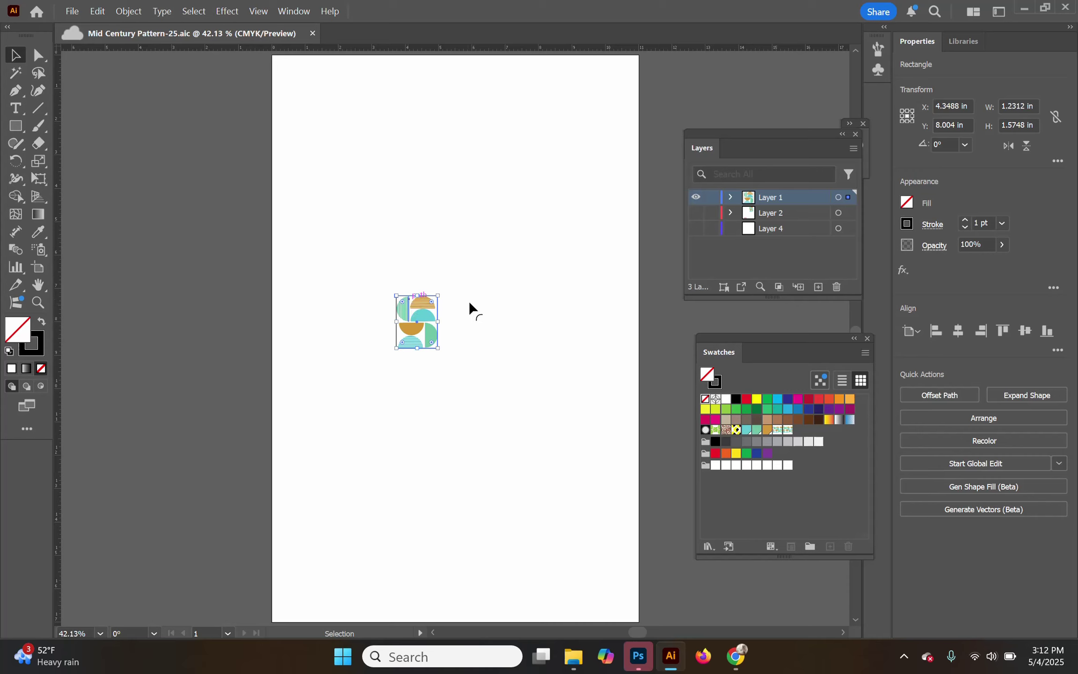
left_click(457, 327)
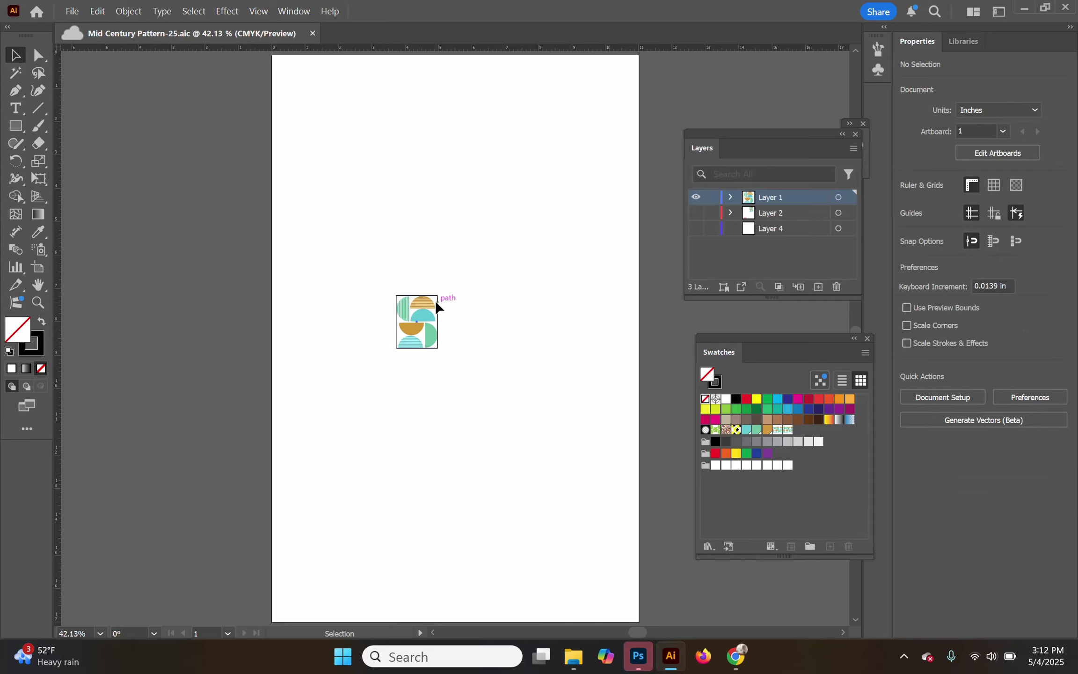
left_click(440, 301)
key("Delete")
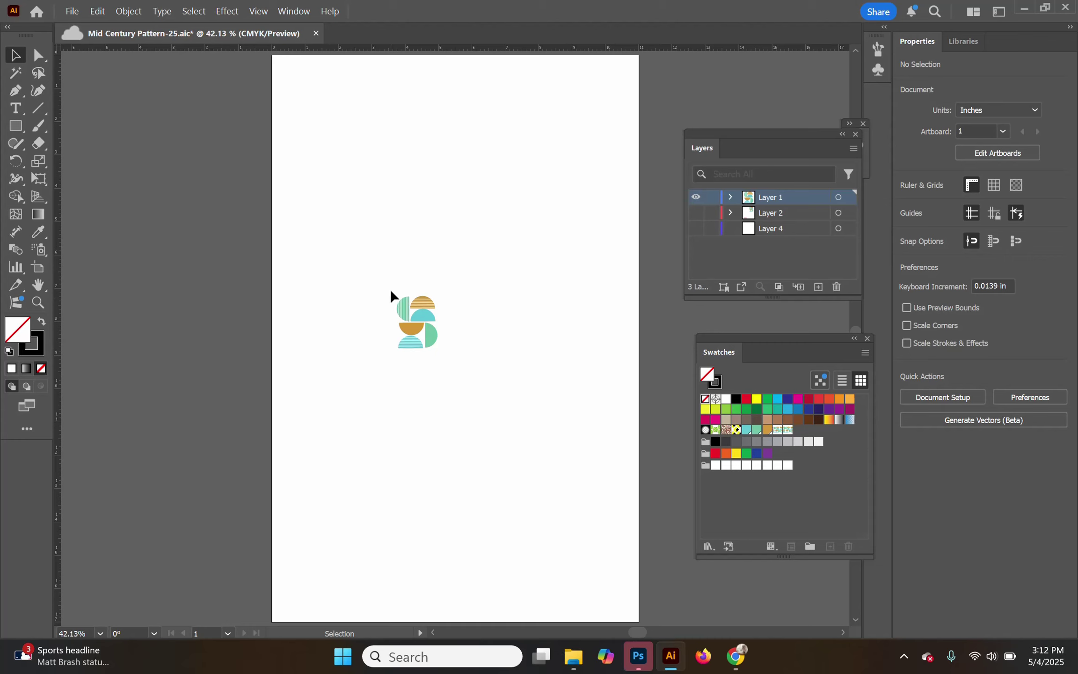
Make a new pattern from the whole half-circle motif and arrange the floating panels clear of the pattern preview
left_click_drag(390, 289, 450, 353)
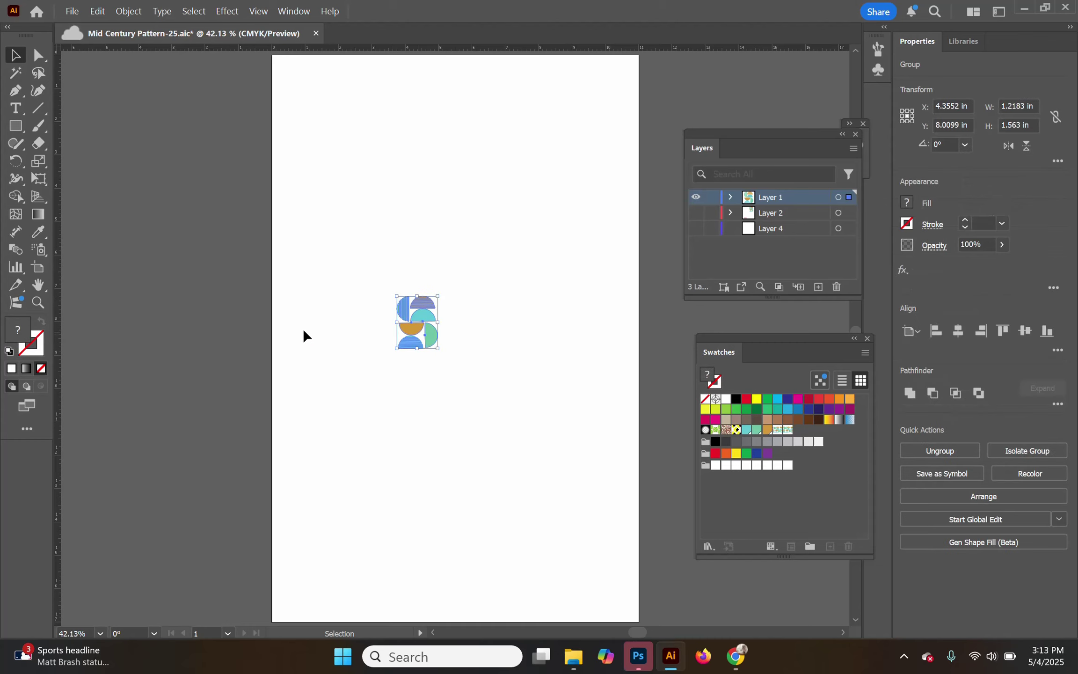
left_click(130, 12)
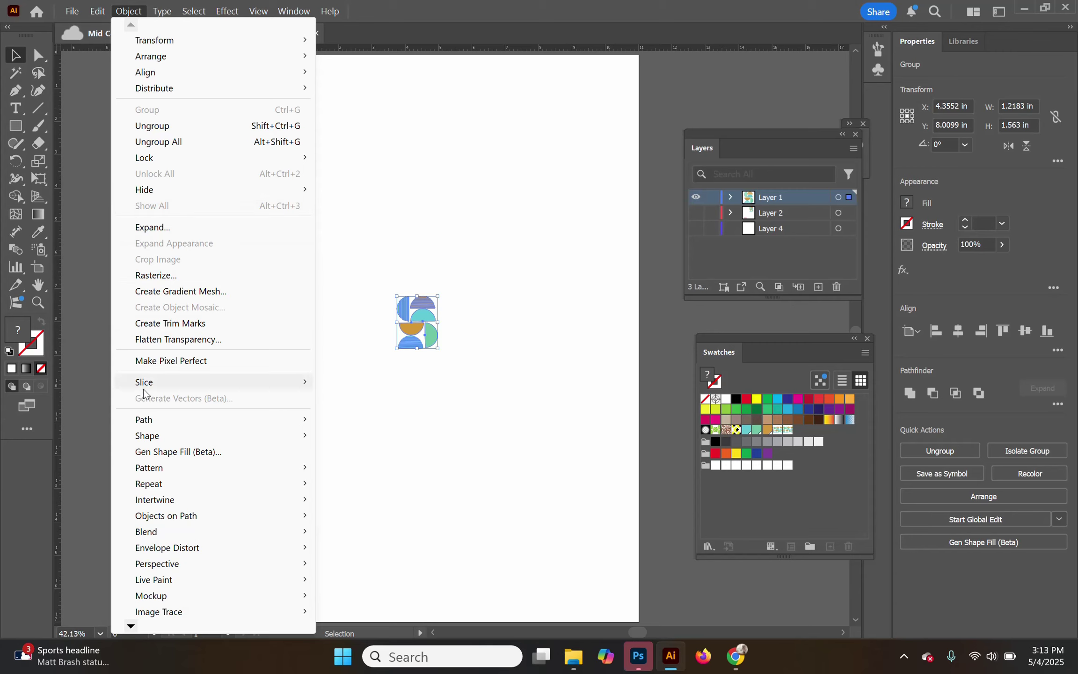
mouse_move(144, 472)
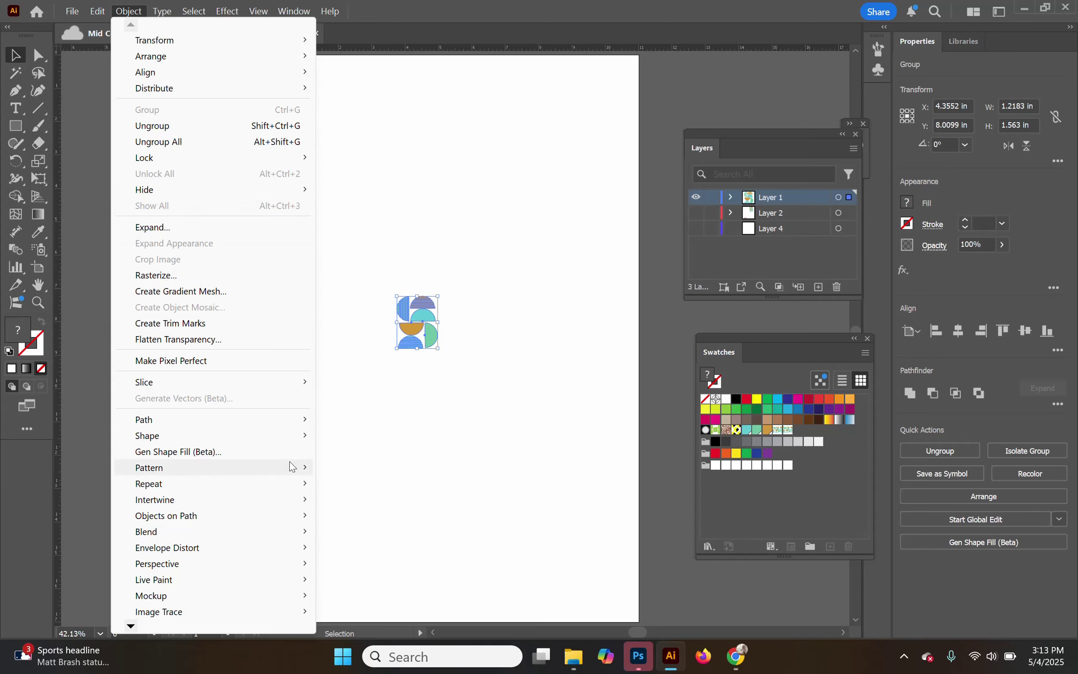
left_click(356, 469)
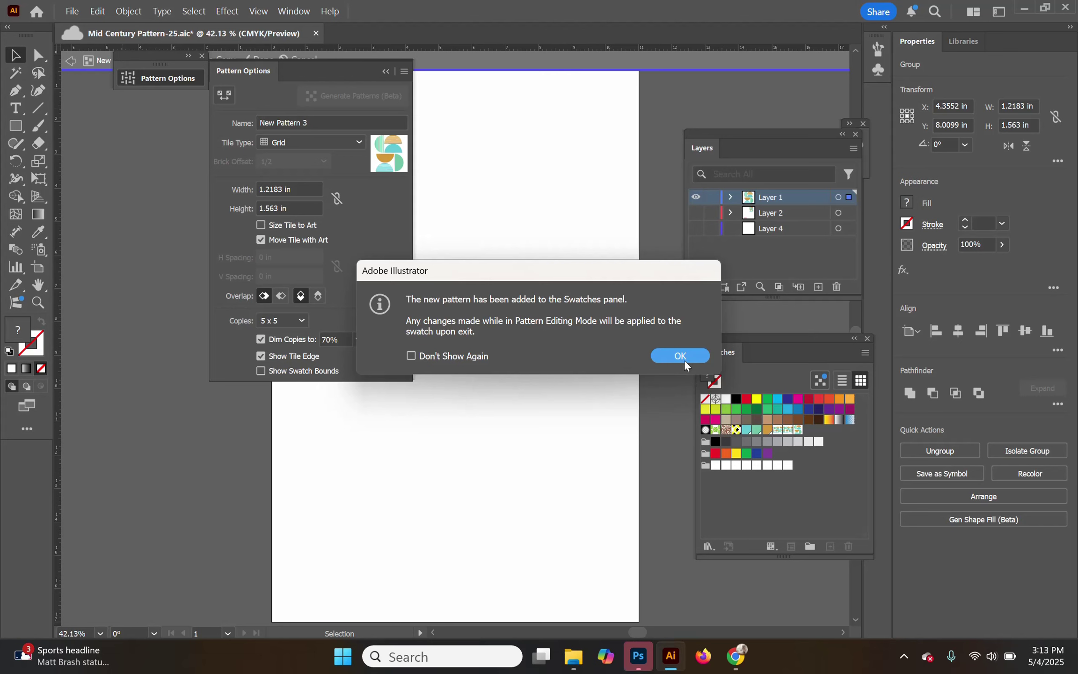
left_click(680, 356)
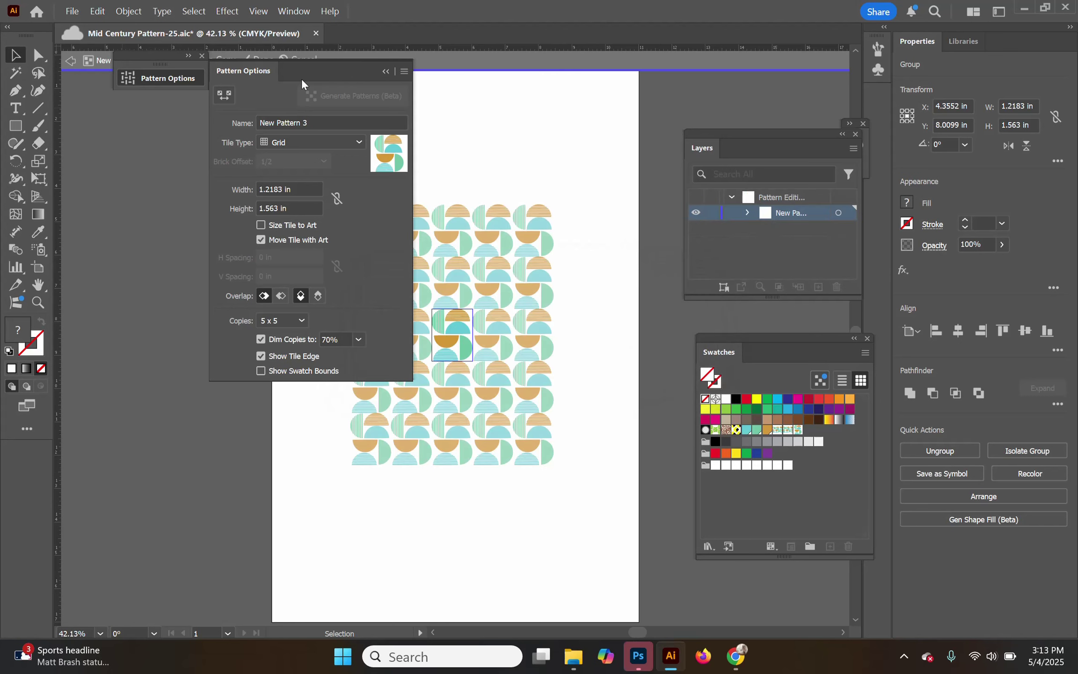
left_click_drag(311, 66, 201, 81)
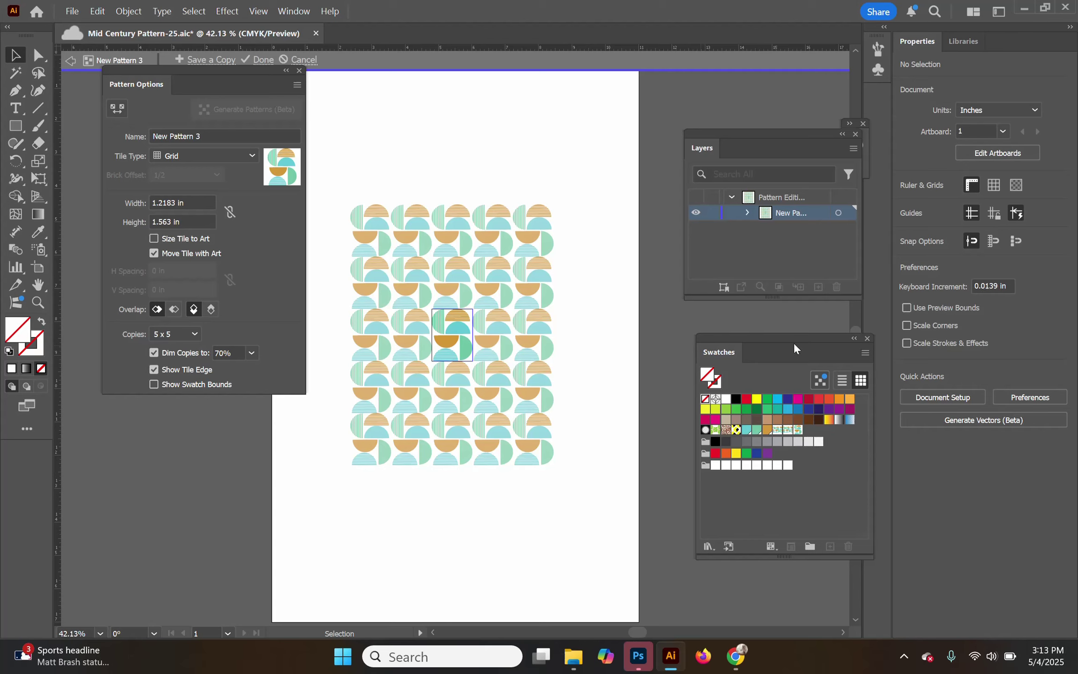
left_click_drag(800, 339, 944, 416)
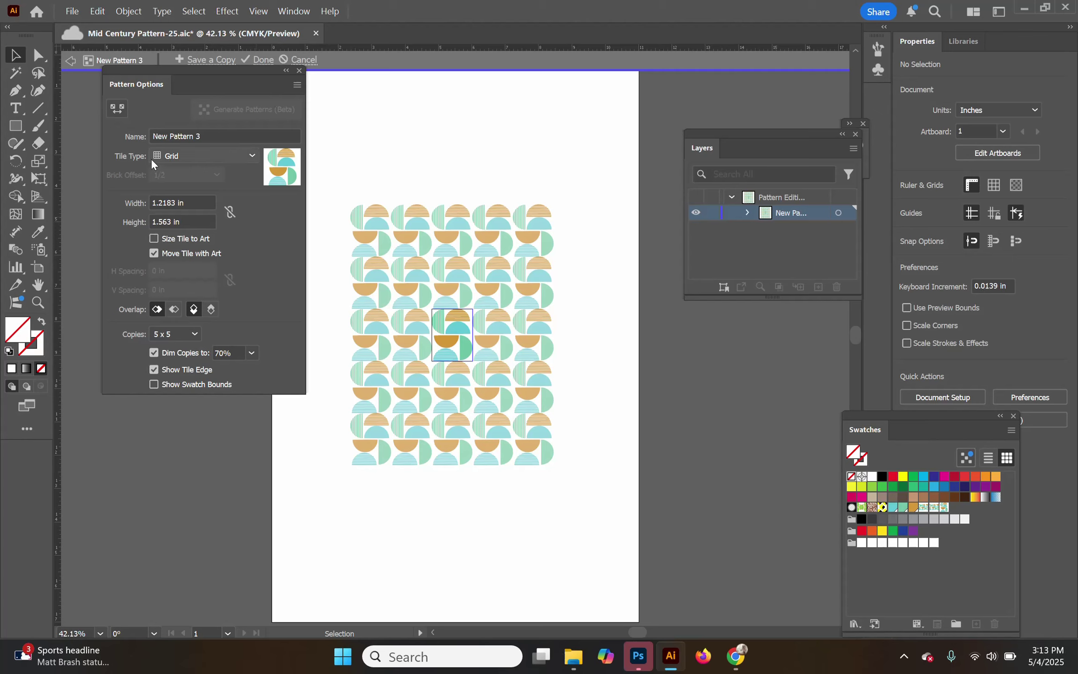
Try the Brick by Row, Brick by Column, Hex by Column and Hex by Row tile types on the pattern
left_click(253, 155)
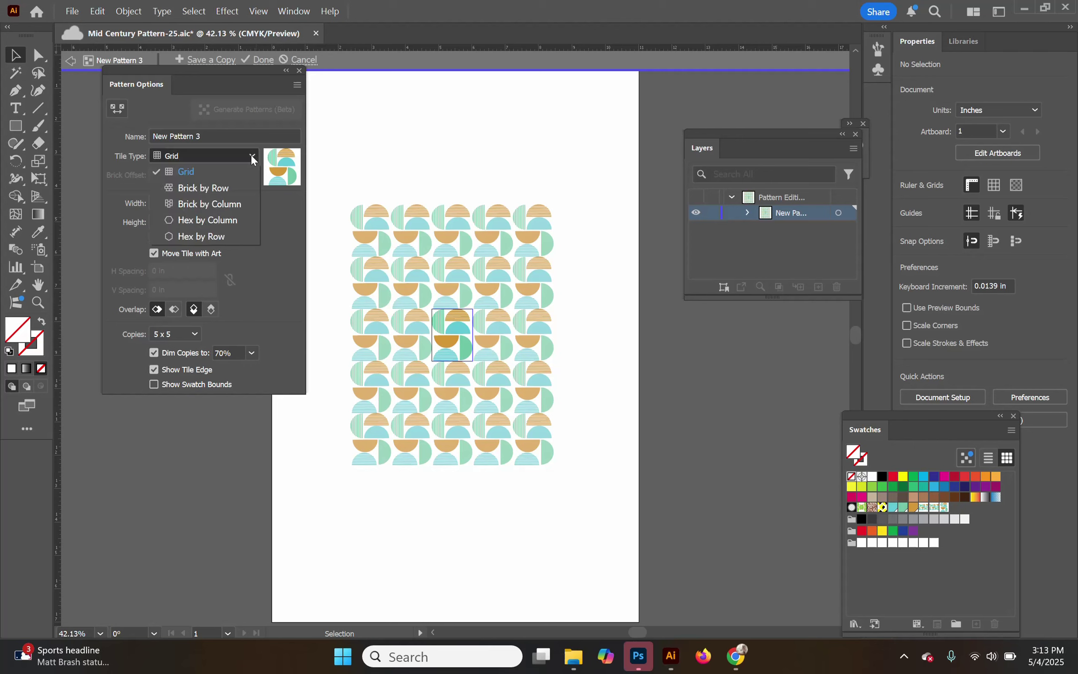
left_click(221, 184)
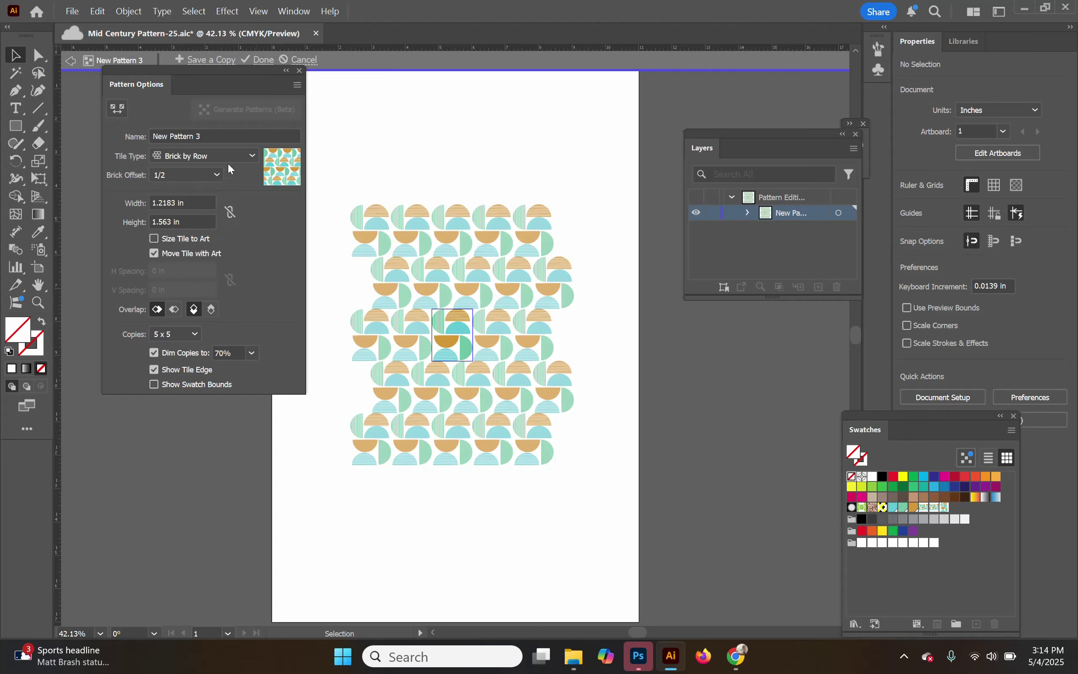
left_click(251, 155)
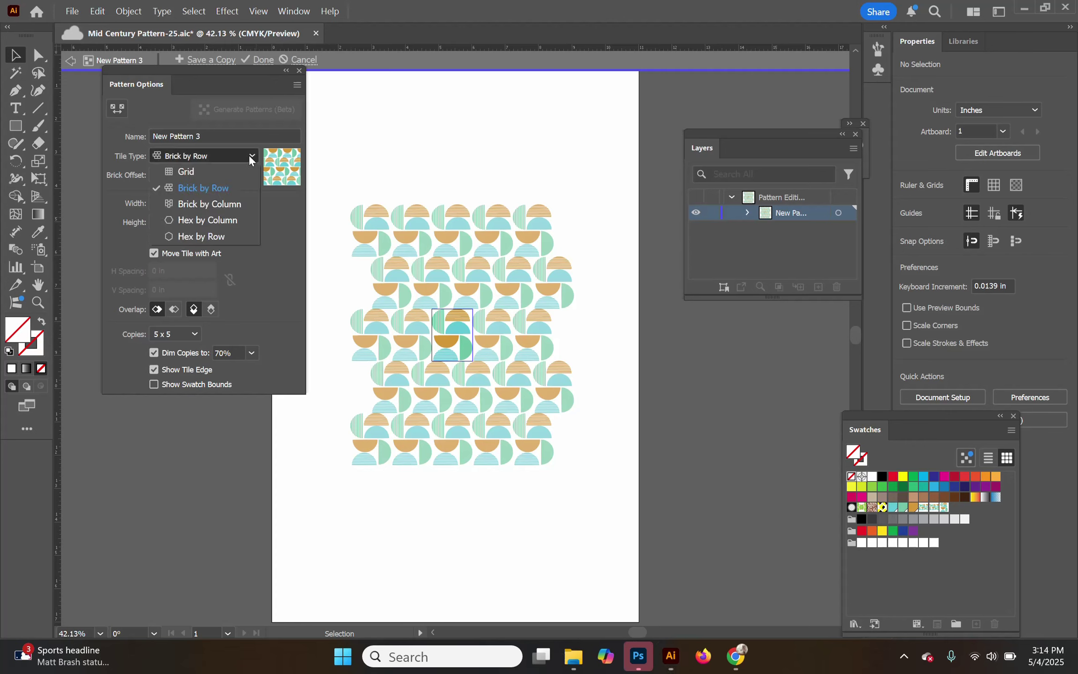
left_click(220, 204)
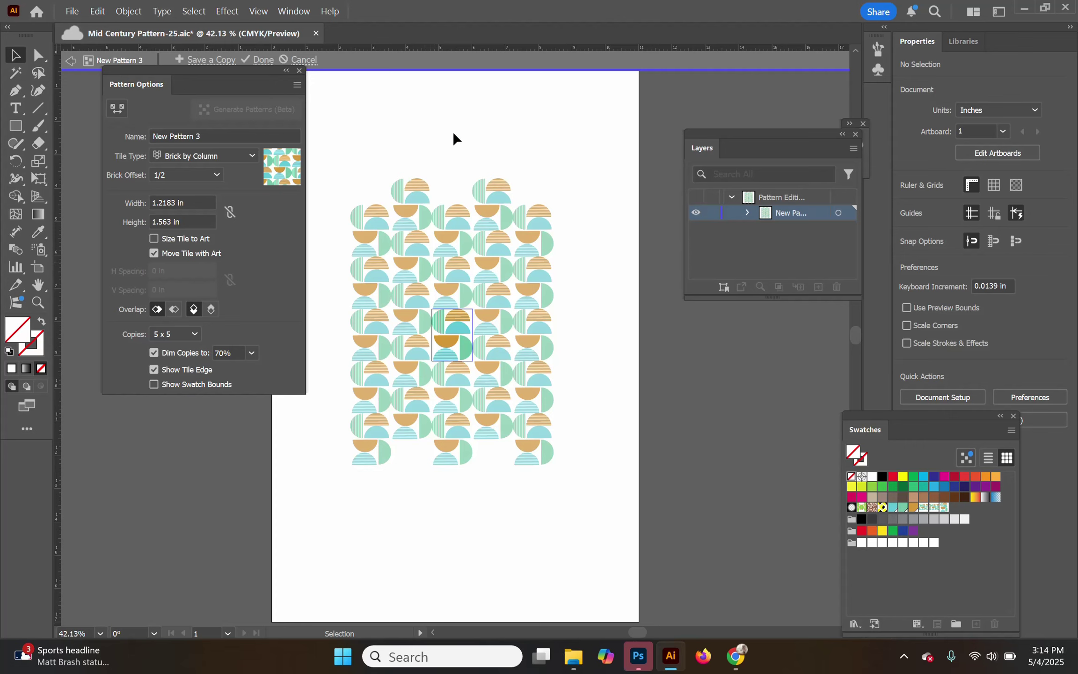
left_click(252, 159)
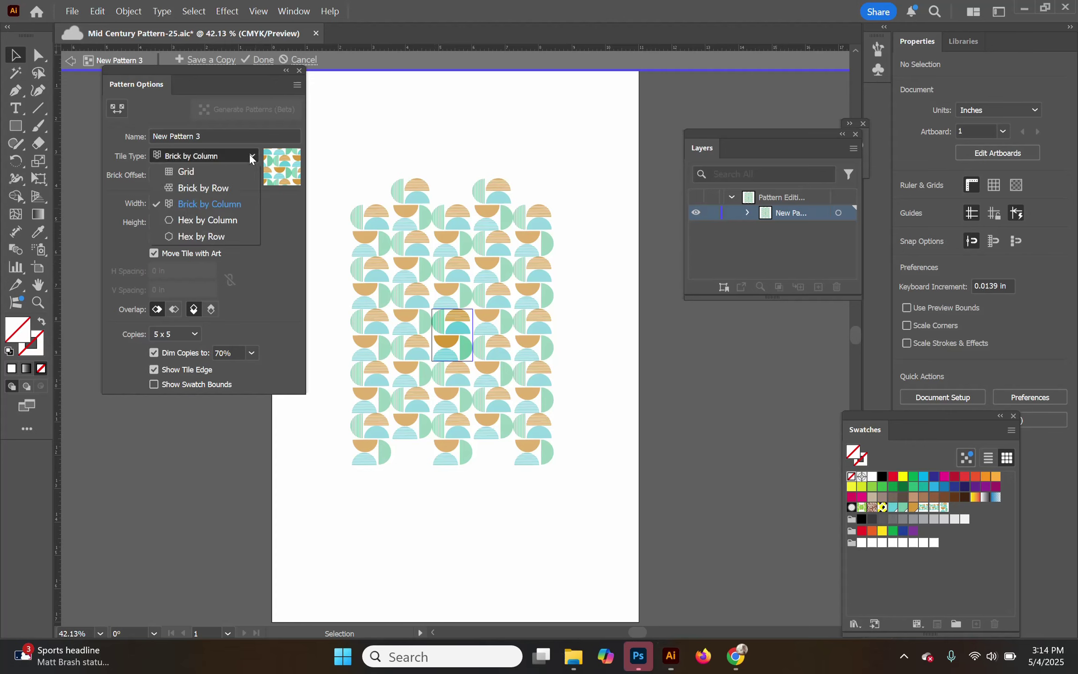
left_click(230, 219)
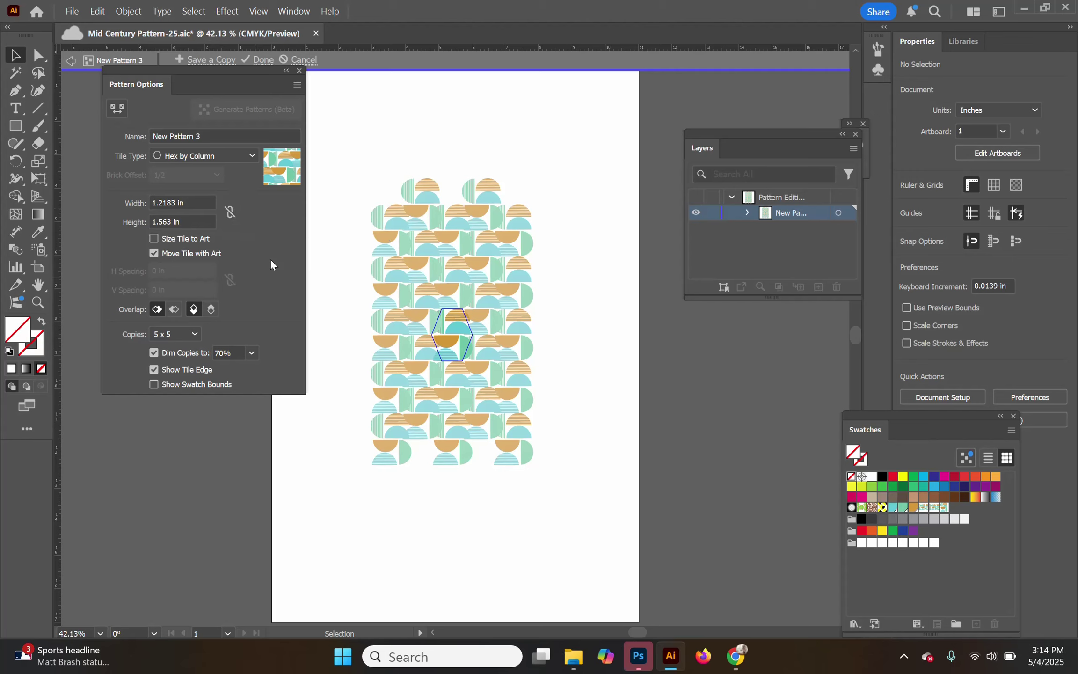
left_click(251, 154)
left_click(211, 238)
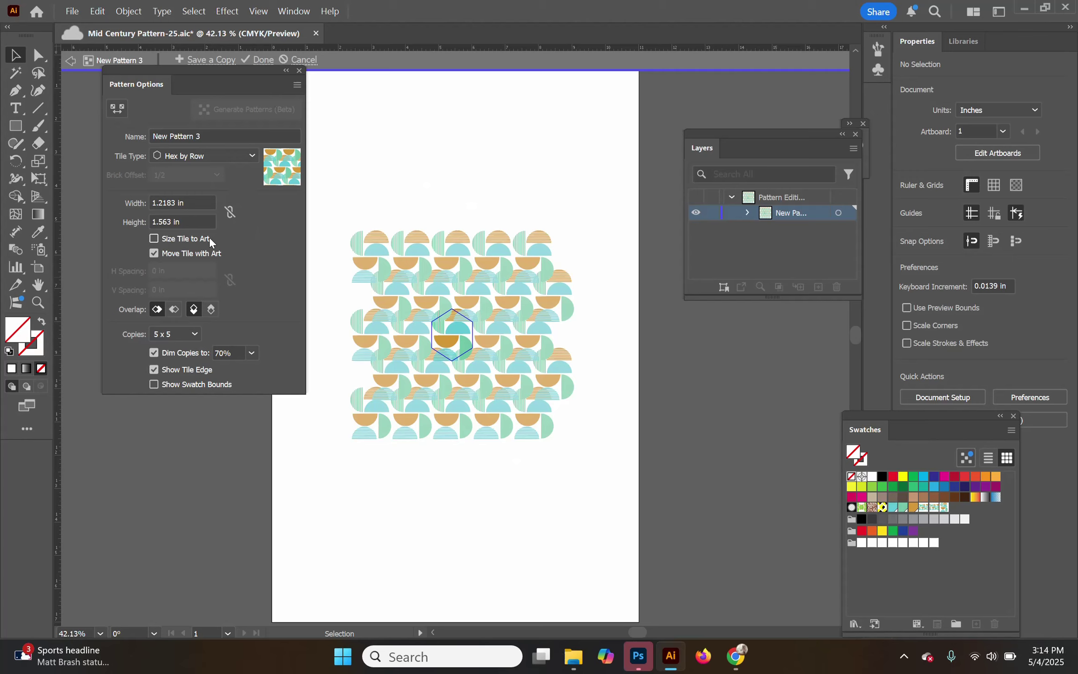
Set the pattern's tile type to Brick by Column and finish editing the pattern
left_click(252, 154)
left_click(225, 204)
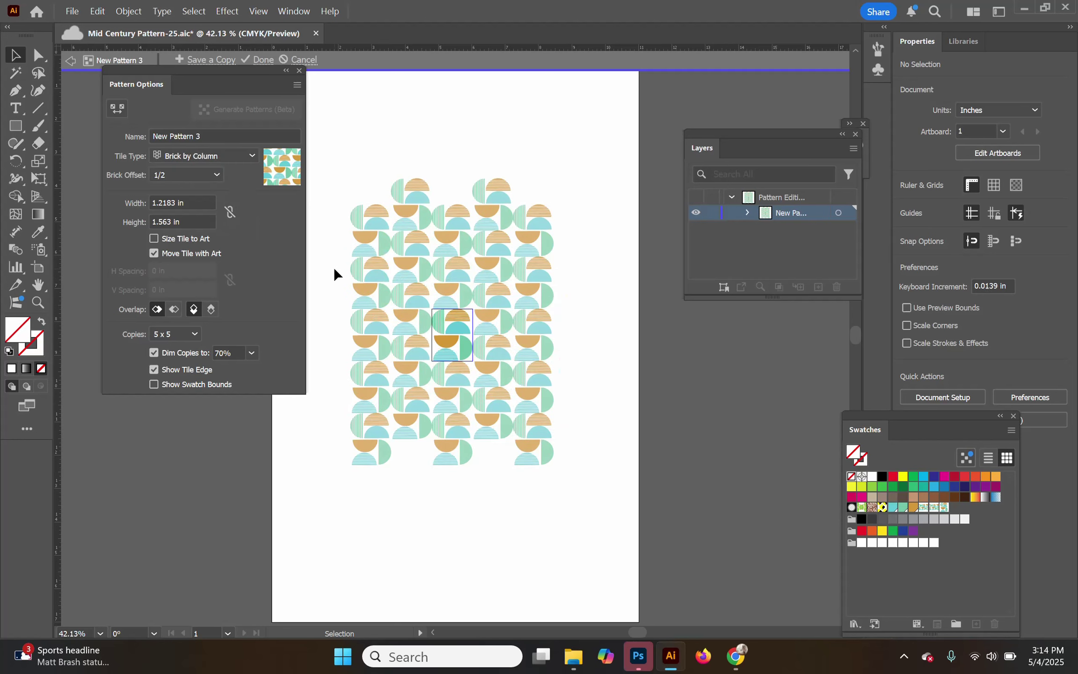
left_click(300, 71)
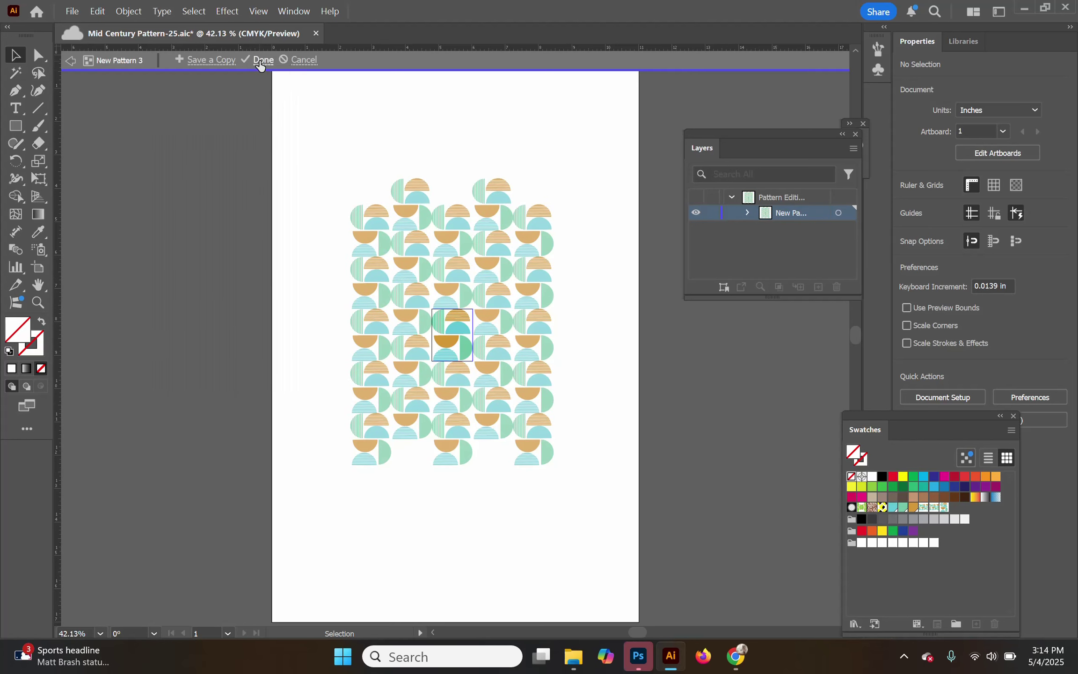
left_click(260, 61)
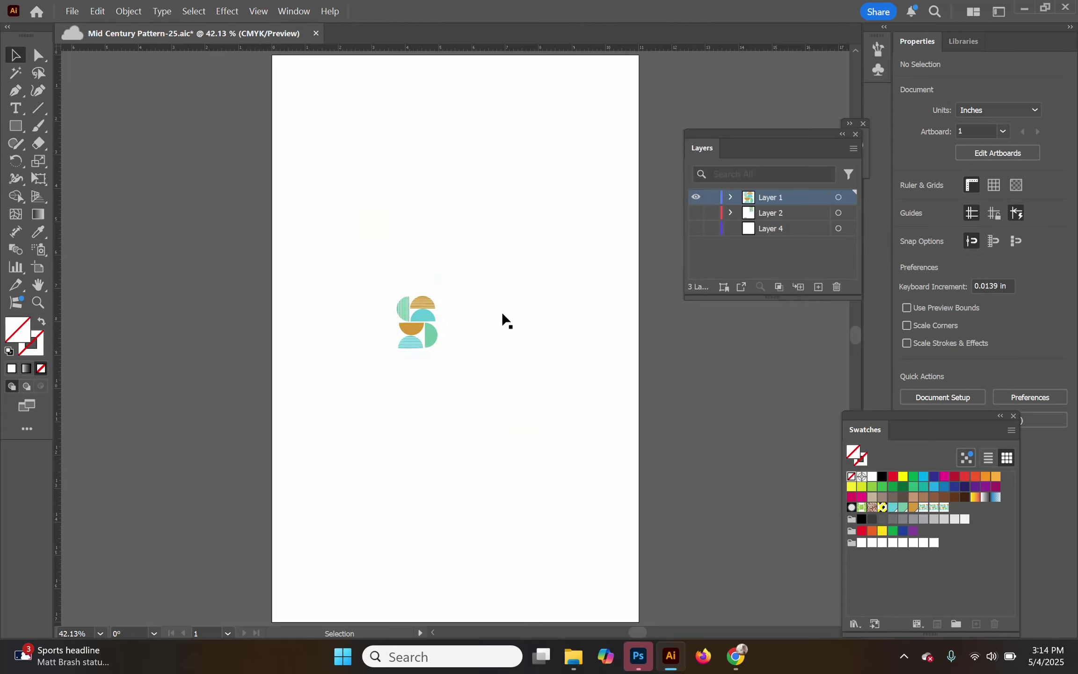
Hide Layer 1 and add a new layer above it
left_click(696, 197)
key("ctrl+y")
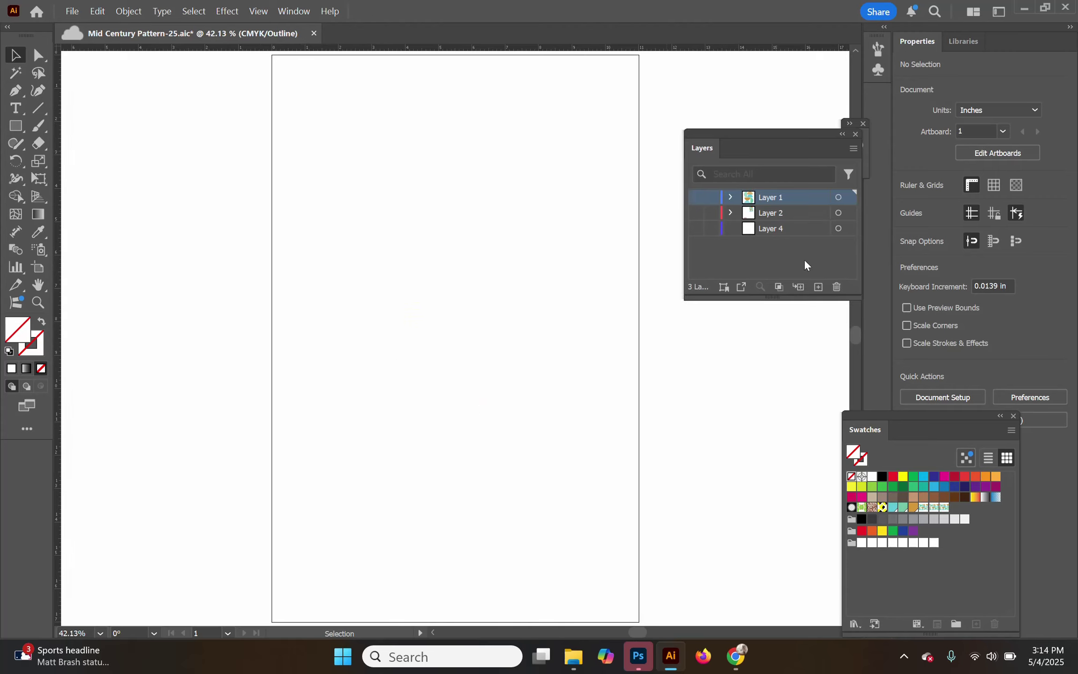
left_click(818, 286)
key("ctrl+y")
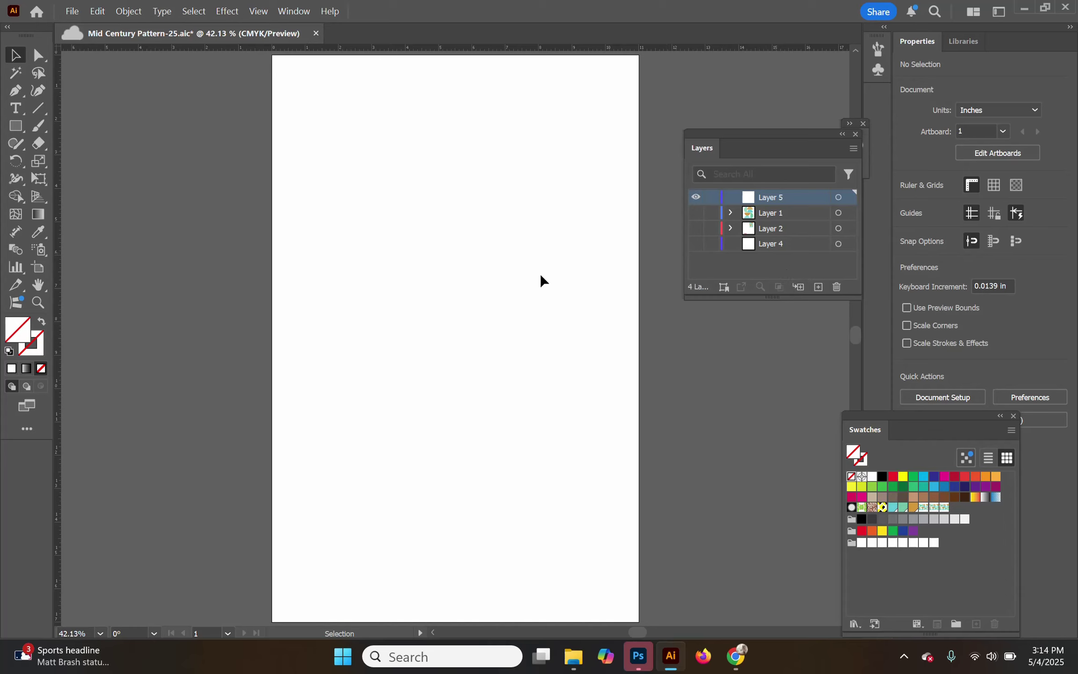
Draw a rectangle about 11 by 17 in over the whole artboard, filled with the new half-circle pattern swatch, and save the document
left_click(946, 510)
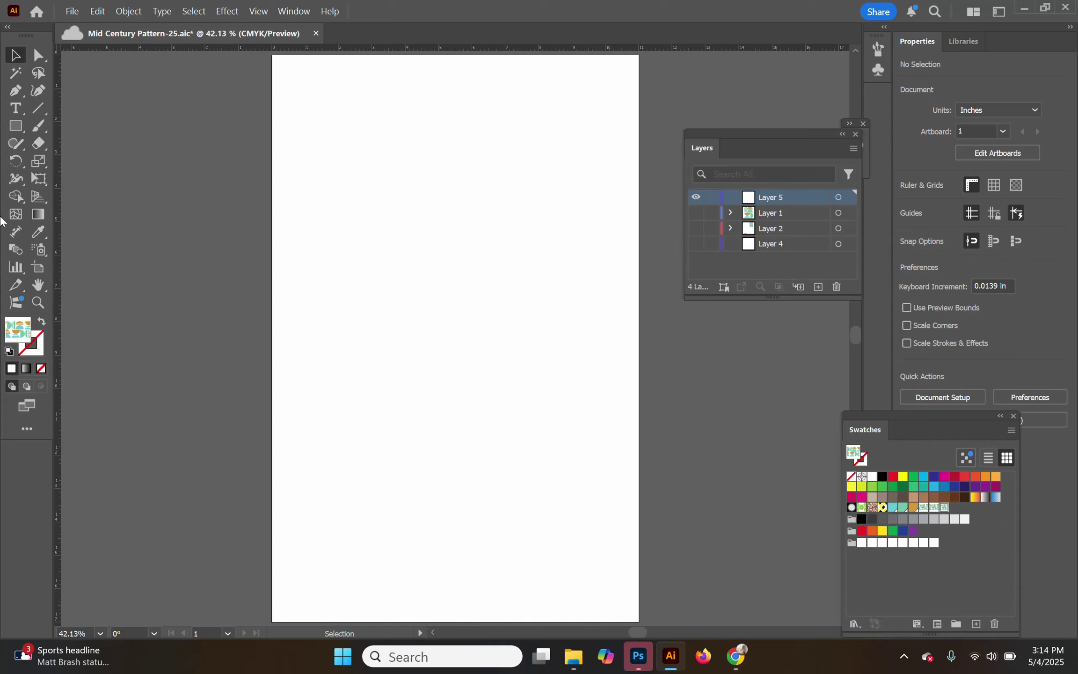
left_click(16, 126)
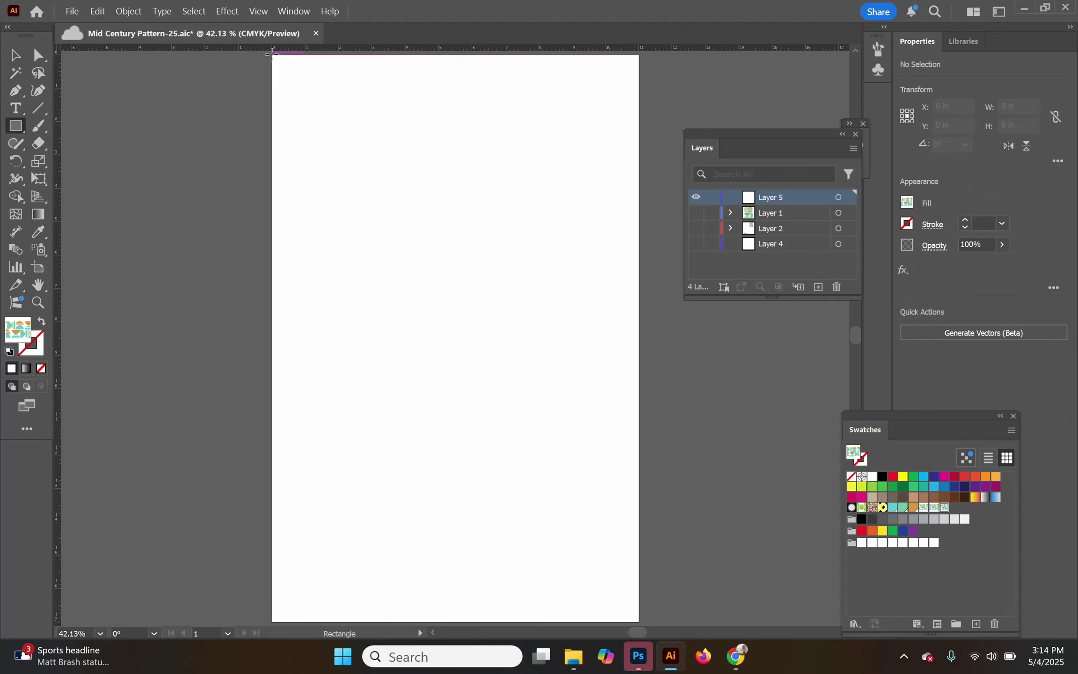
left_click_drag(272, 55, 639, 620)
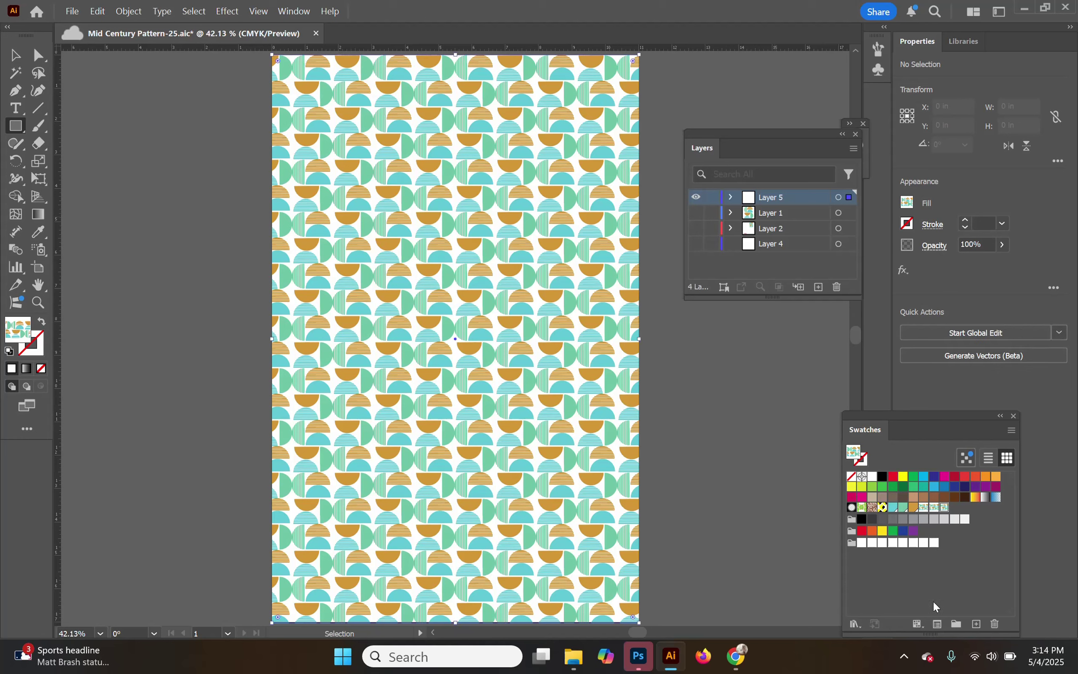
key("ctrl+s")
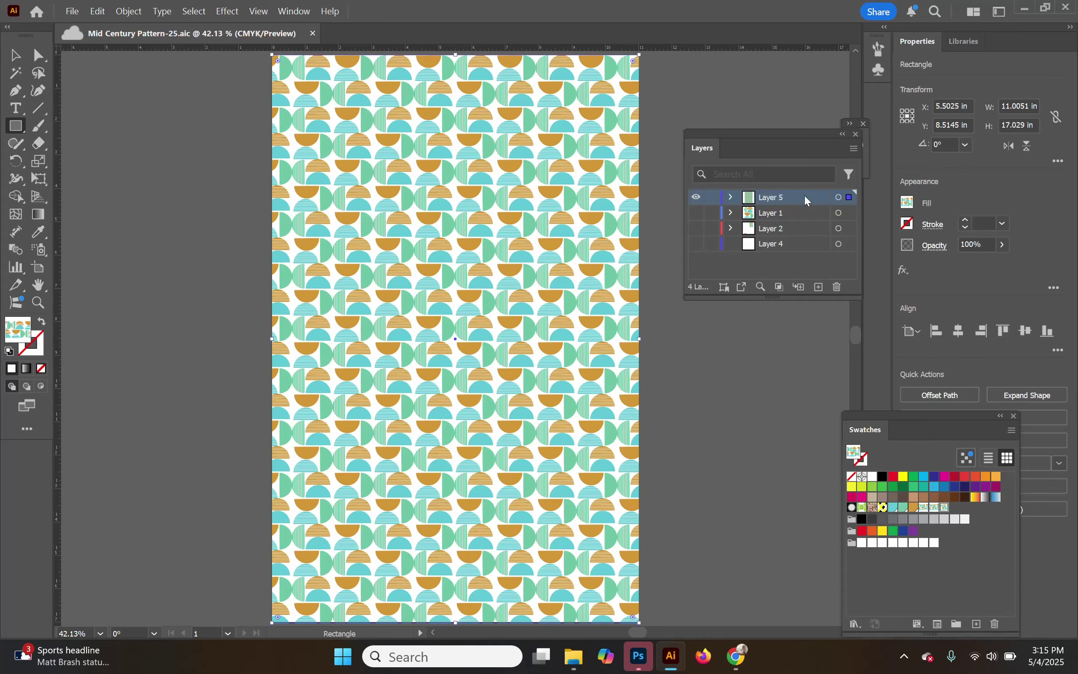
Hide Layer 5 and show Layer 1 to view the original half-circle motif up close
left_click(696, 197)
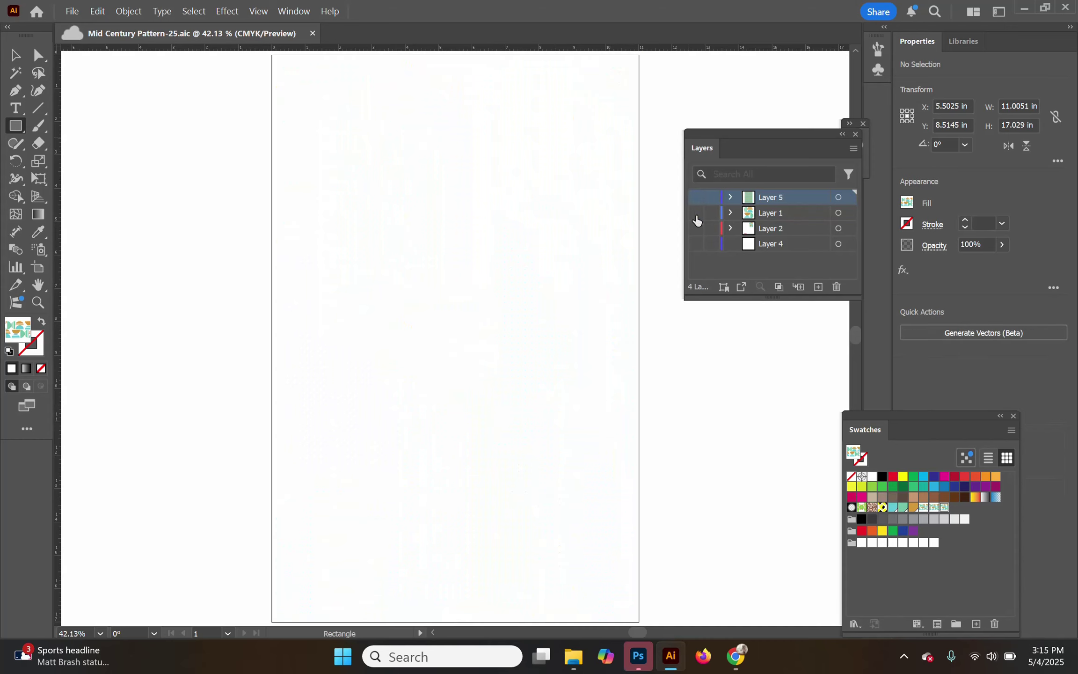
left_click(696, 213)
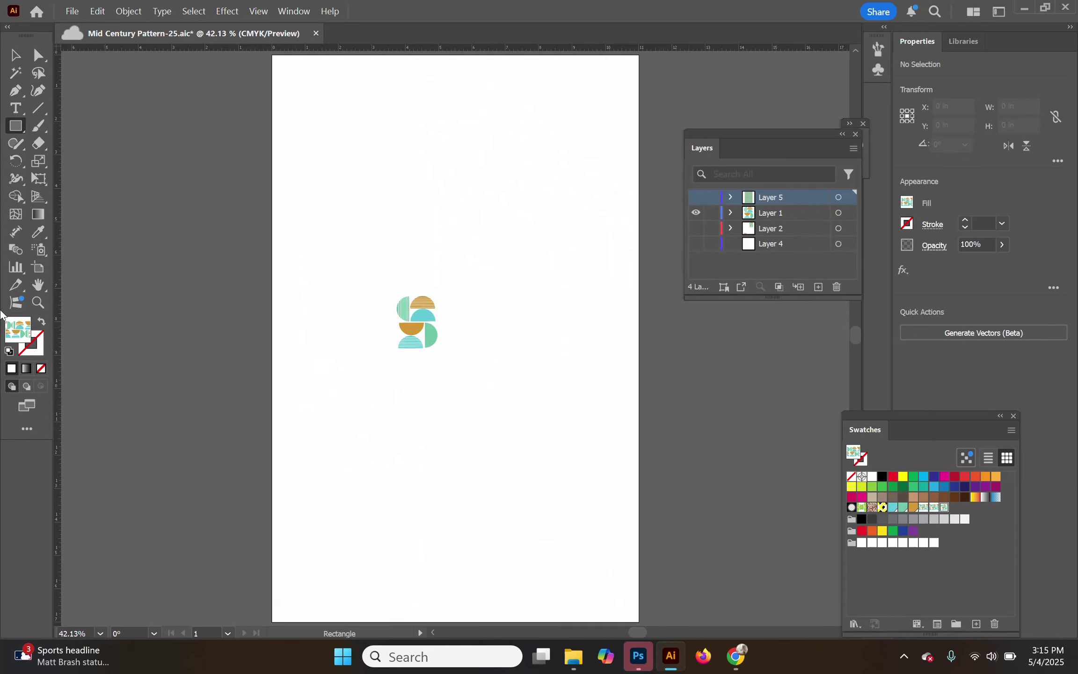
left_click(38, 302)
left_click_drag(395, 293, 636, 385)
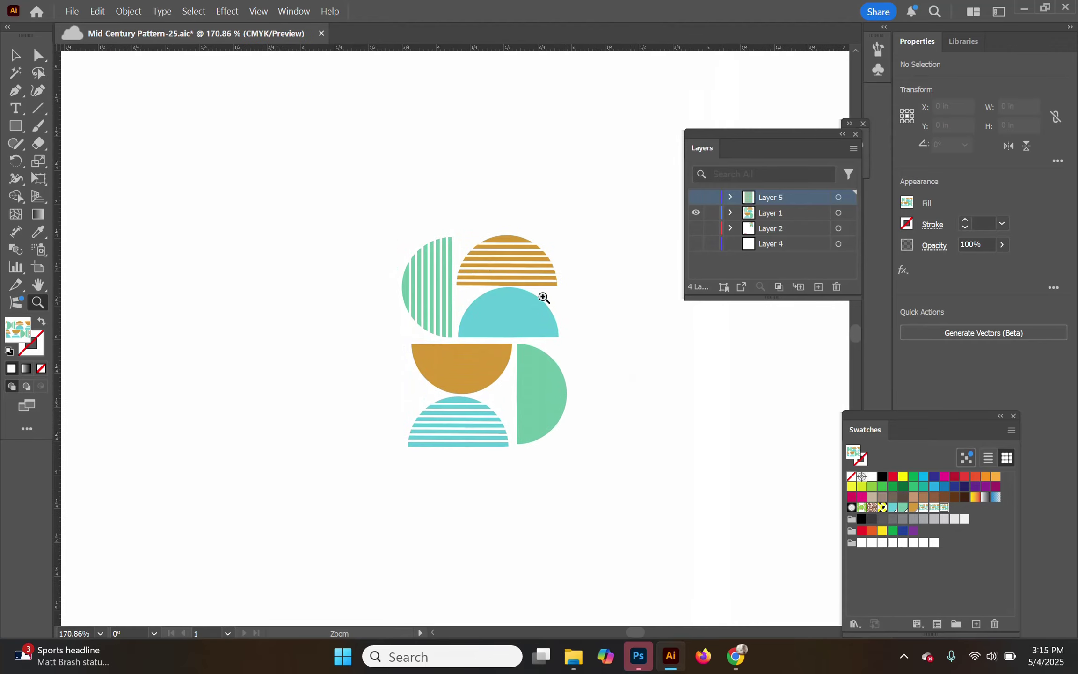
left_click_drag(380, 219, 440, 243)
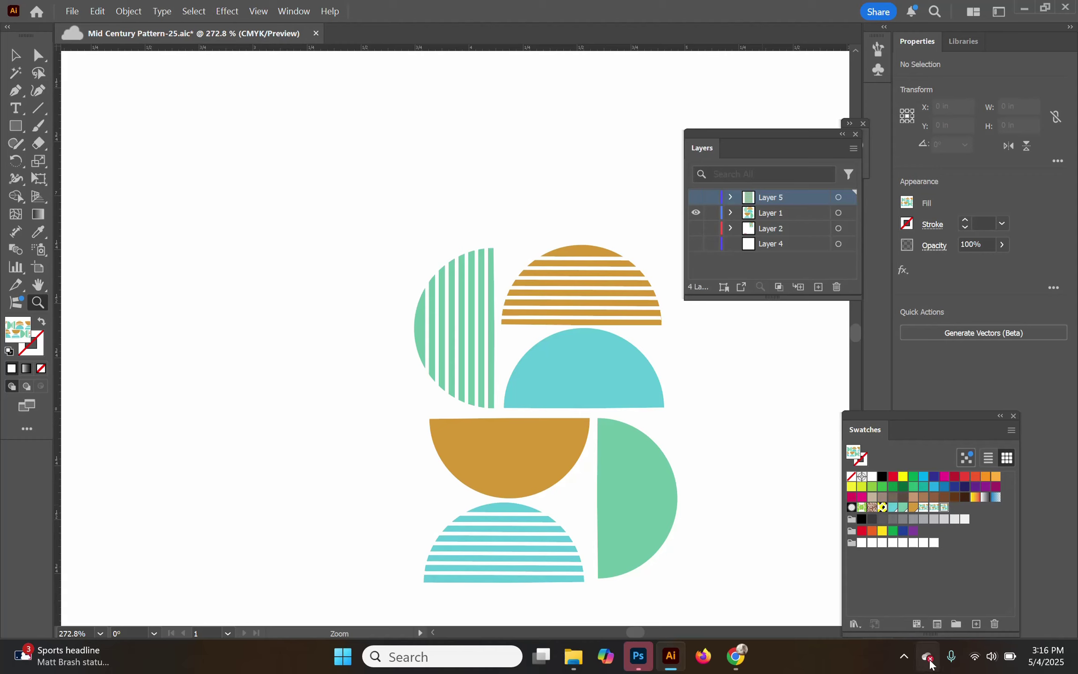
left_click(904, 660)
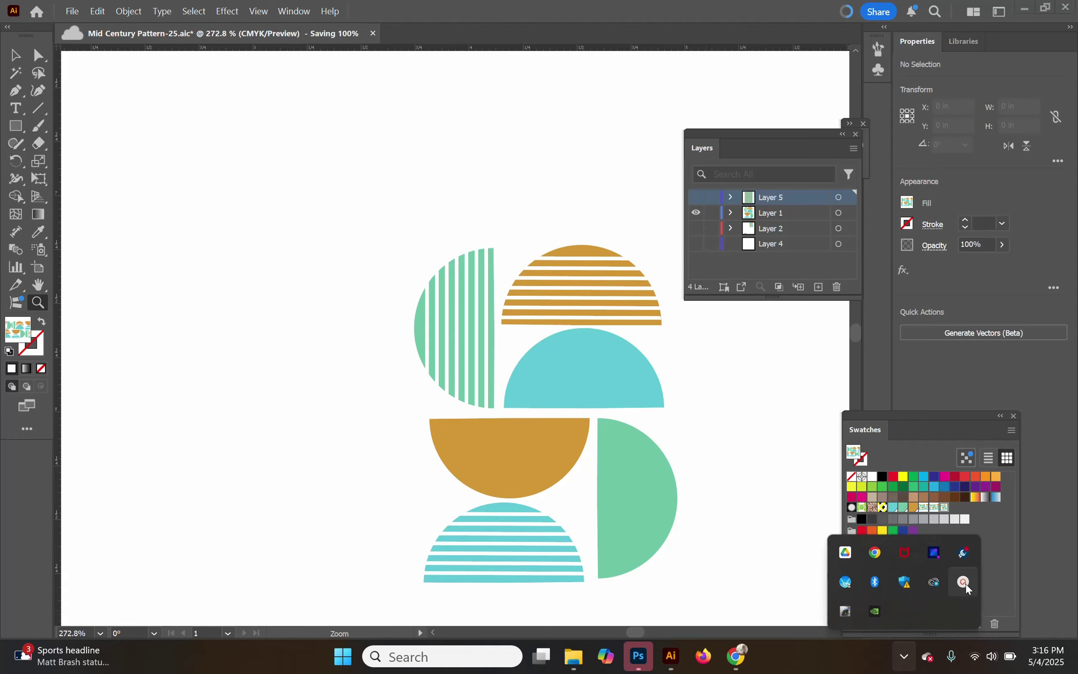